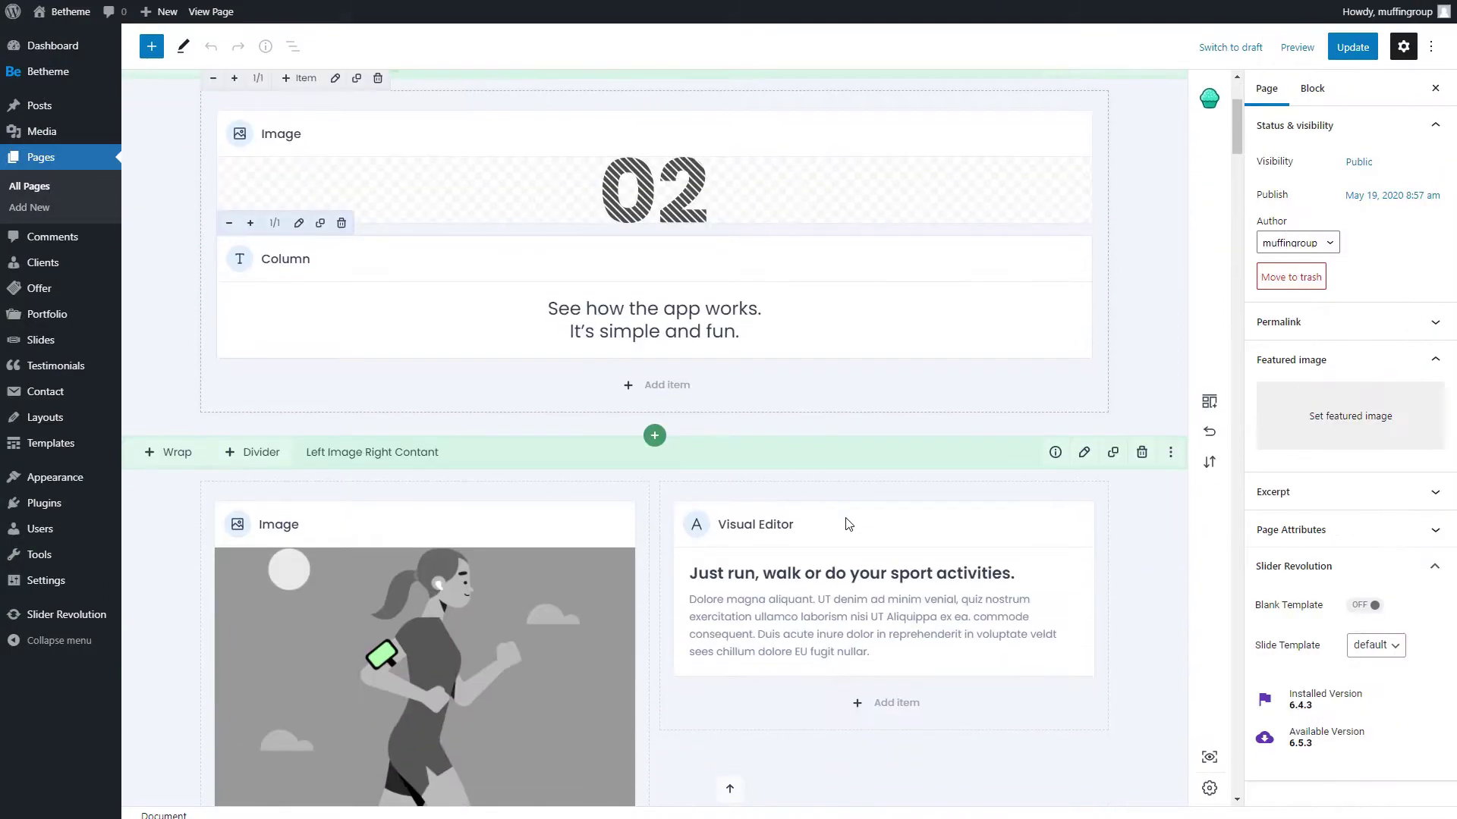
{"action": "scroll", "coordinate": [845, 524], "scroll_direction": "down", "scroll_amount": 4}
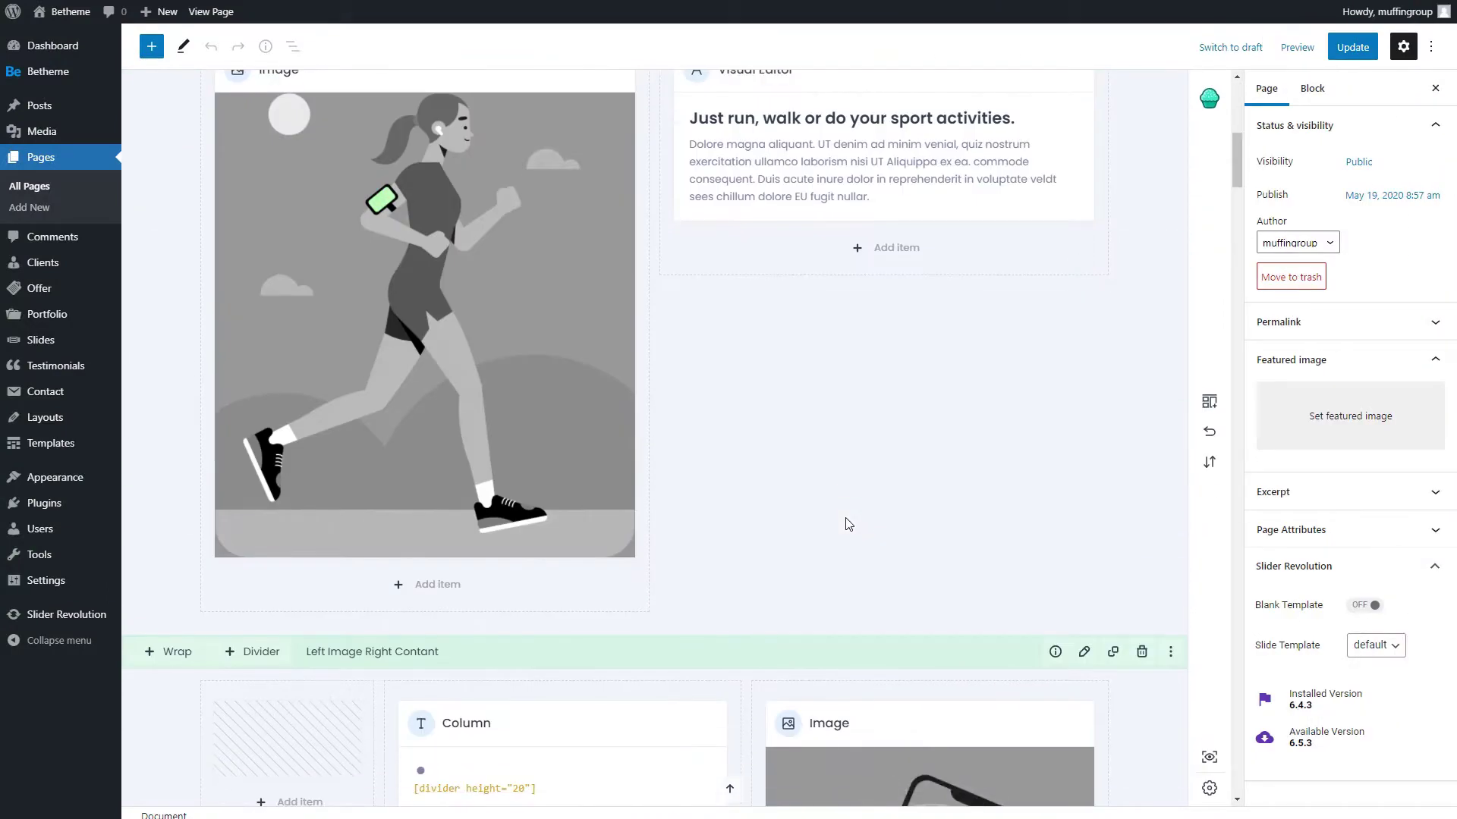
{"action": "scroll", "coordinate": [846, 523], "scroll_direction": "down", "scroll_amount": 3}
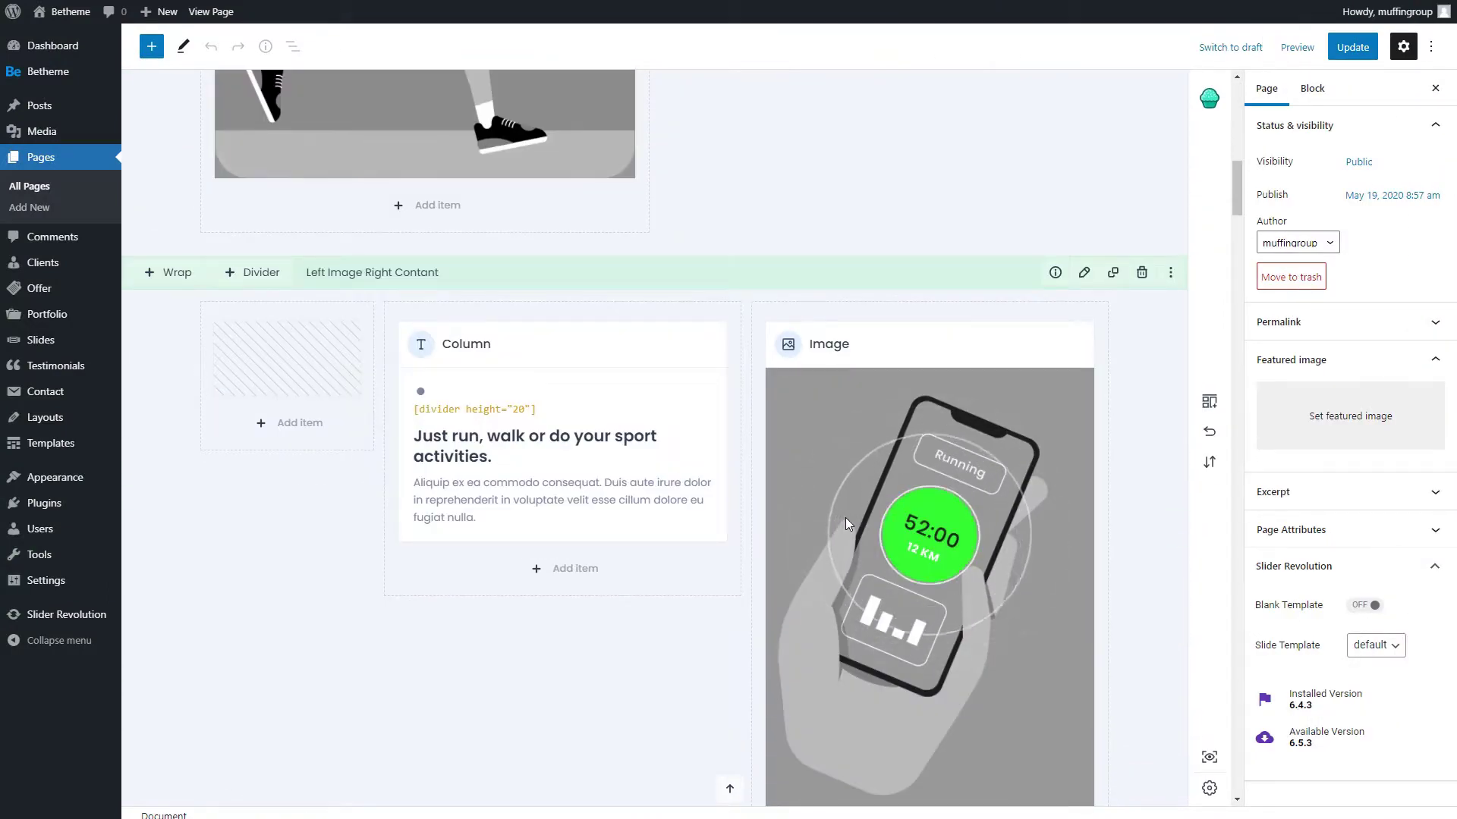
{"action": "scroll", "coordinate": [846, 524], "scroll_direction": "down", "scroll_amount": 5}
{"action": "scroll", "coordinate": [845, 524], "scroll_direction": "down", "scroll_amount": 2}
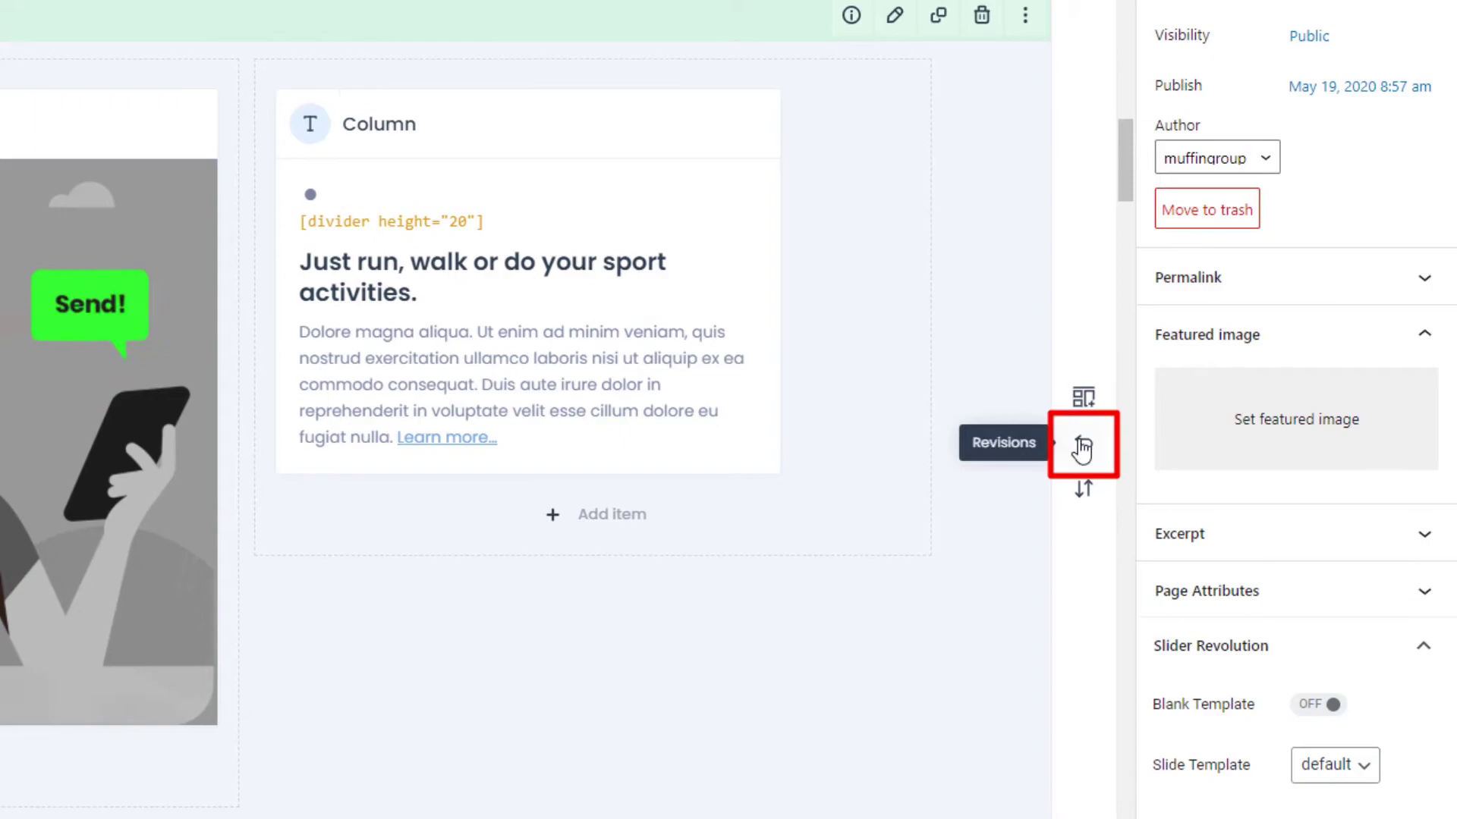
Step: Save the current Home page layout as a revision dated June 29, 2021 5:08 am
{"action": "left_click", "coordinate": [1081, 447]}
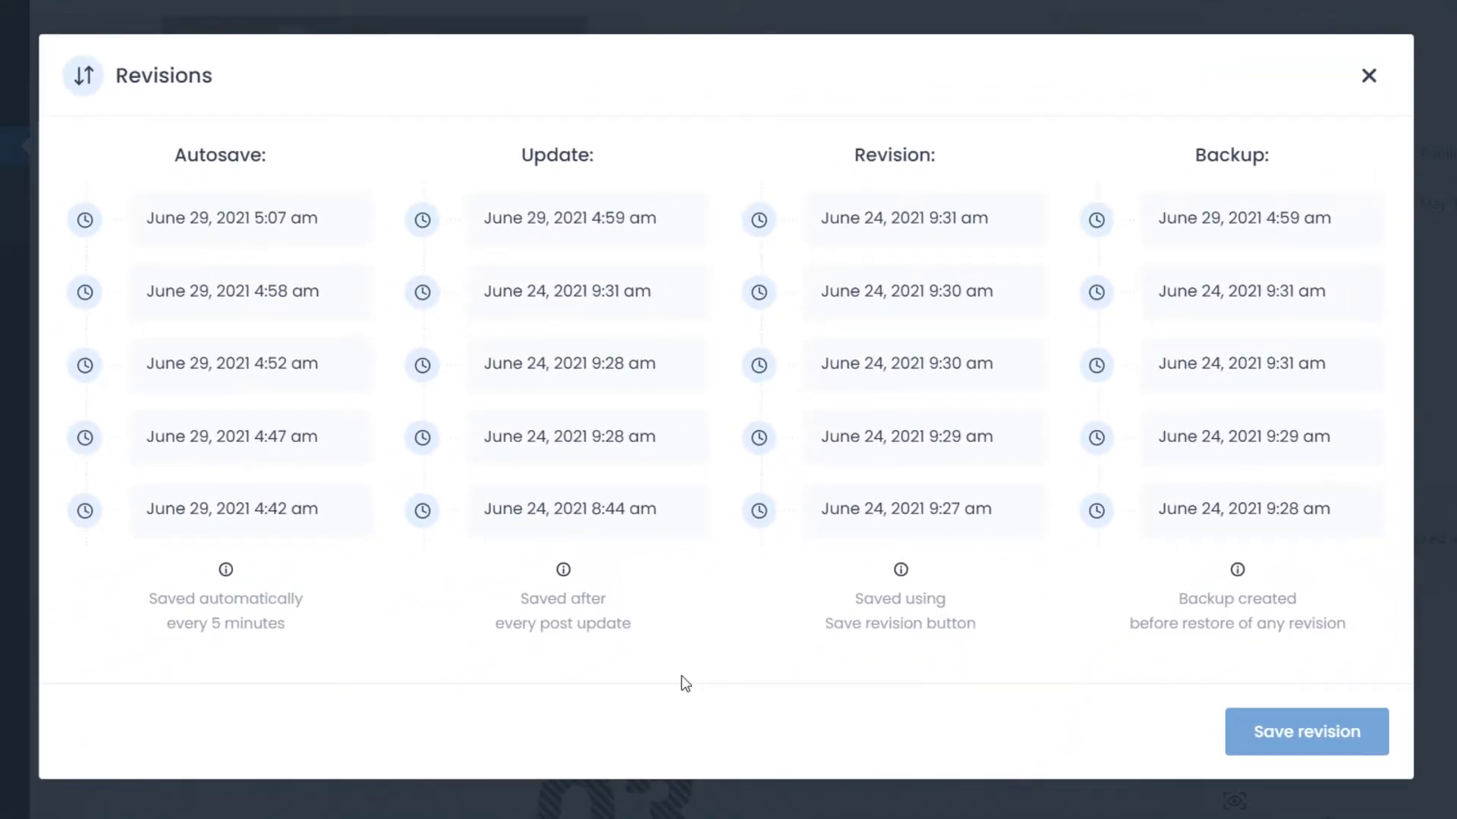
{"action": "left_click", "coordinate": [1279, 736]}
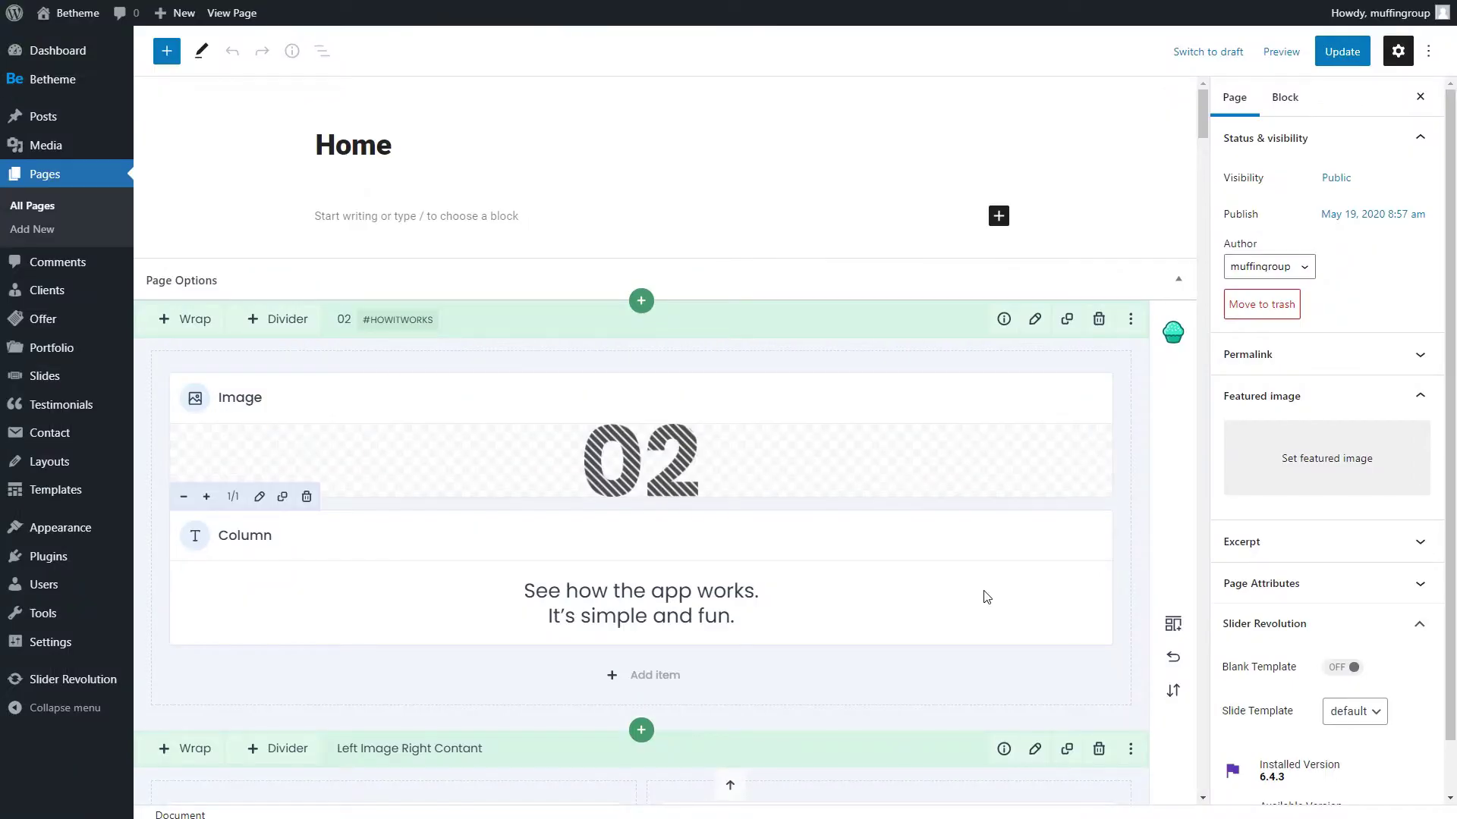
{"action": "scroll", "coordinate": [984, 597], "scroll_direction": "down", "scroll_amount": 4}
{"action": "scroll", "coordinate": [984, 596], "scroll_direction": "down", "scroll_amount": 5}
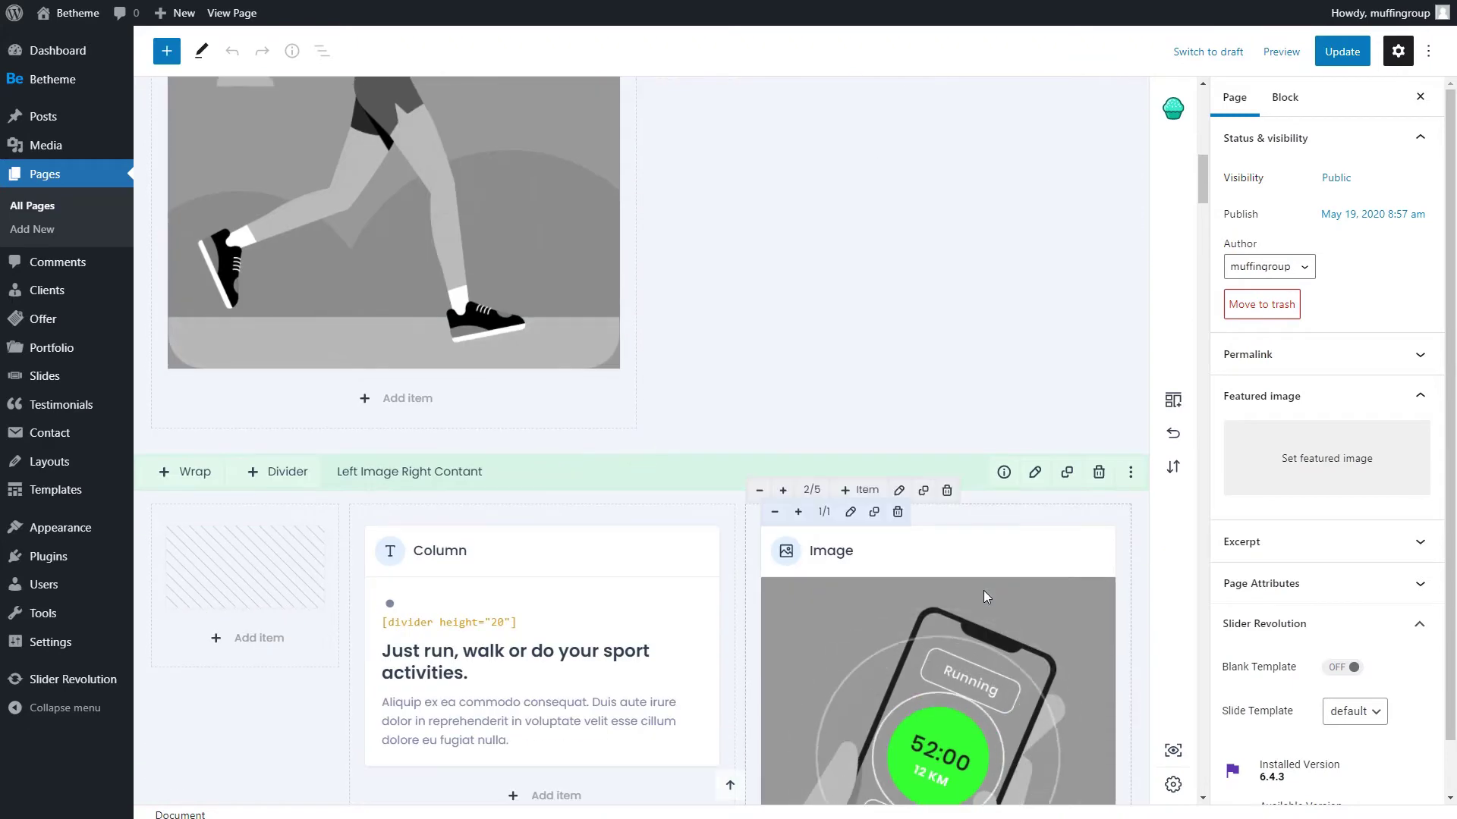
{"action": "scroll", "coordinate": [983, 591], "scroll_direction": "down", "scroll_amount": 4}
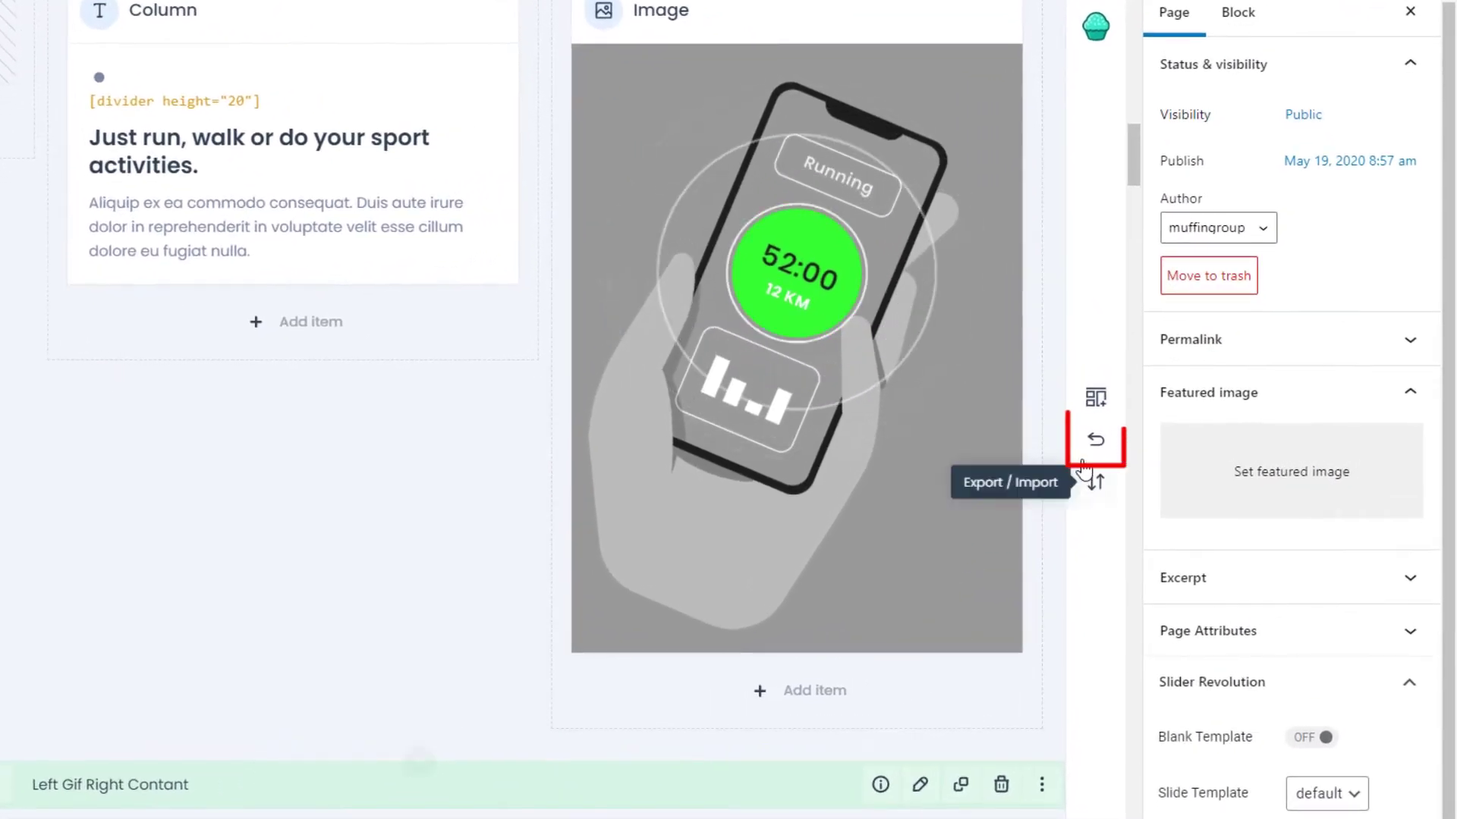
Step: Save a second revision of the current Home page layout from the Revisions history
{"action": "left_click", "coordinate": [1094, 441]}
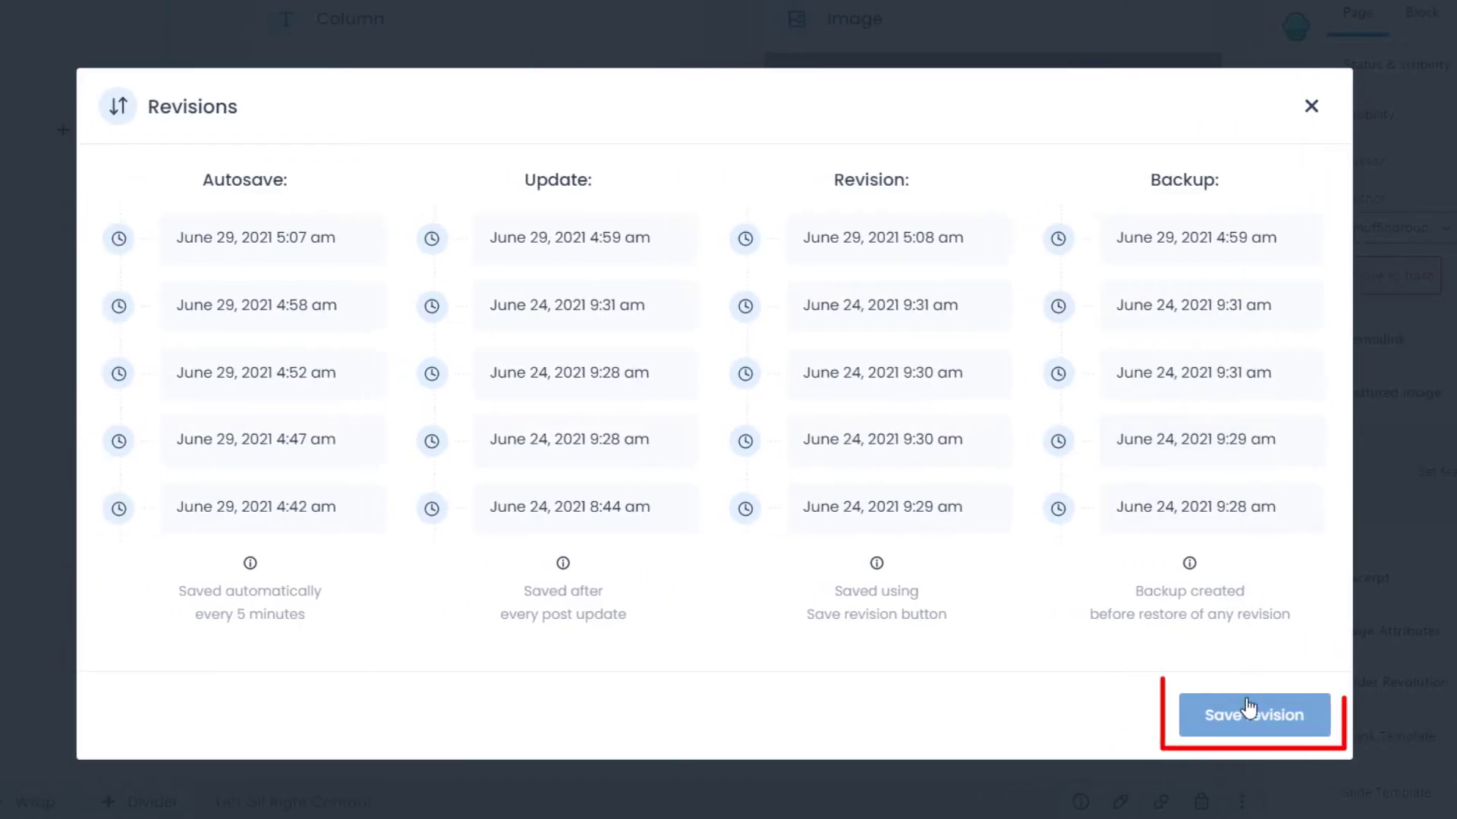
{"action": "left_click", "coordinate": [1246, 712]}
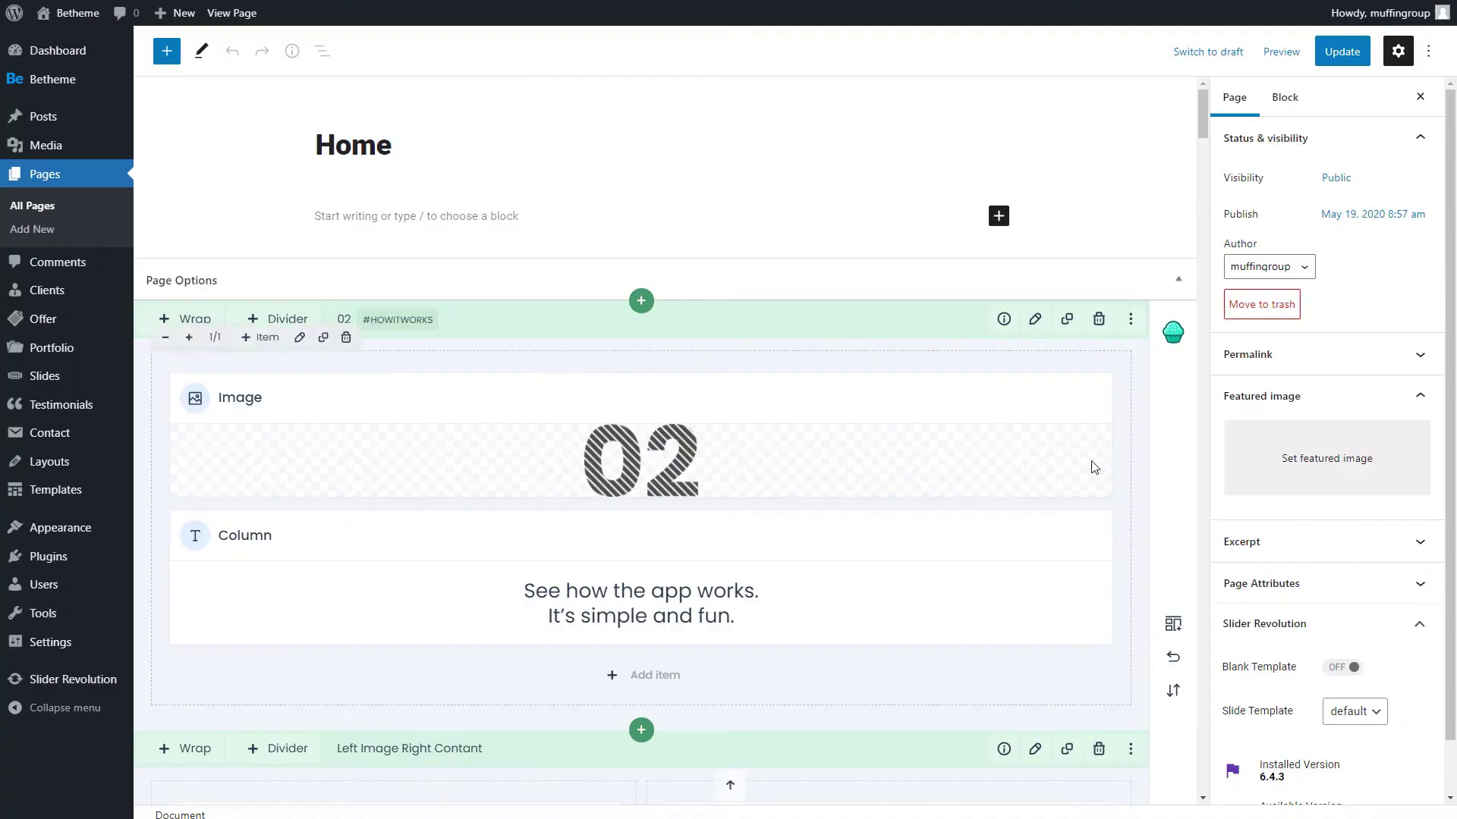
Step: Delete the 02 section and replace the runner image with app7-phone from the Media Library
{"action": "left_click", "coordinate": [1099, 320]}
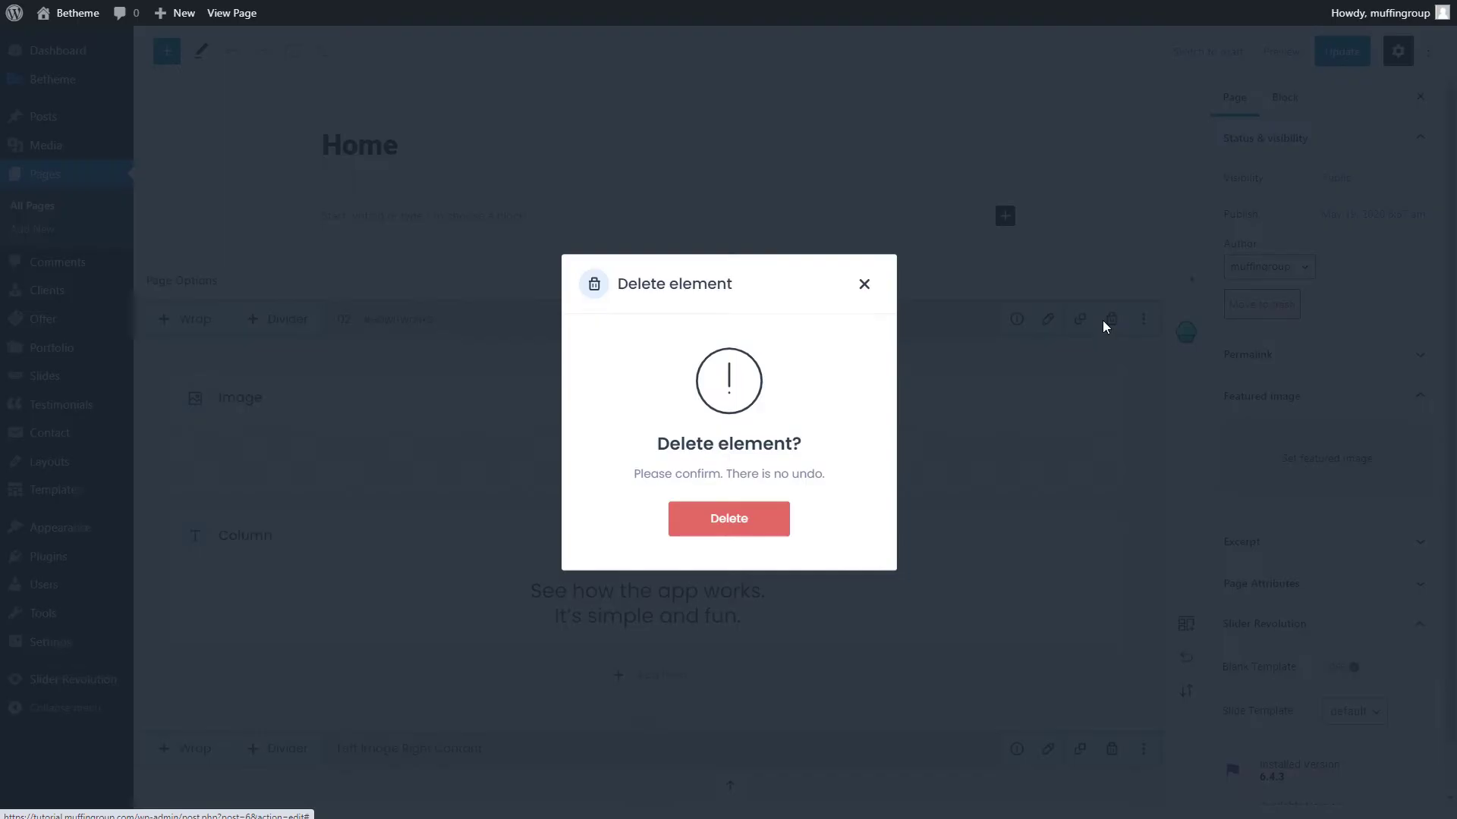
{"action": "left_click", "coordinate": [737, 524]}
{"action": "scroll", "coordinate": [731, 510], "scroll_direction": "down", "scroll_amount": 2}
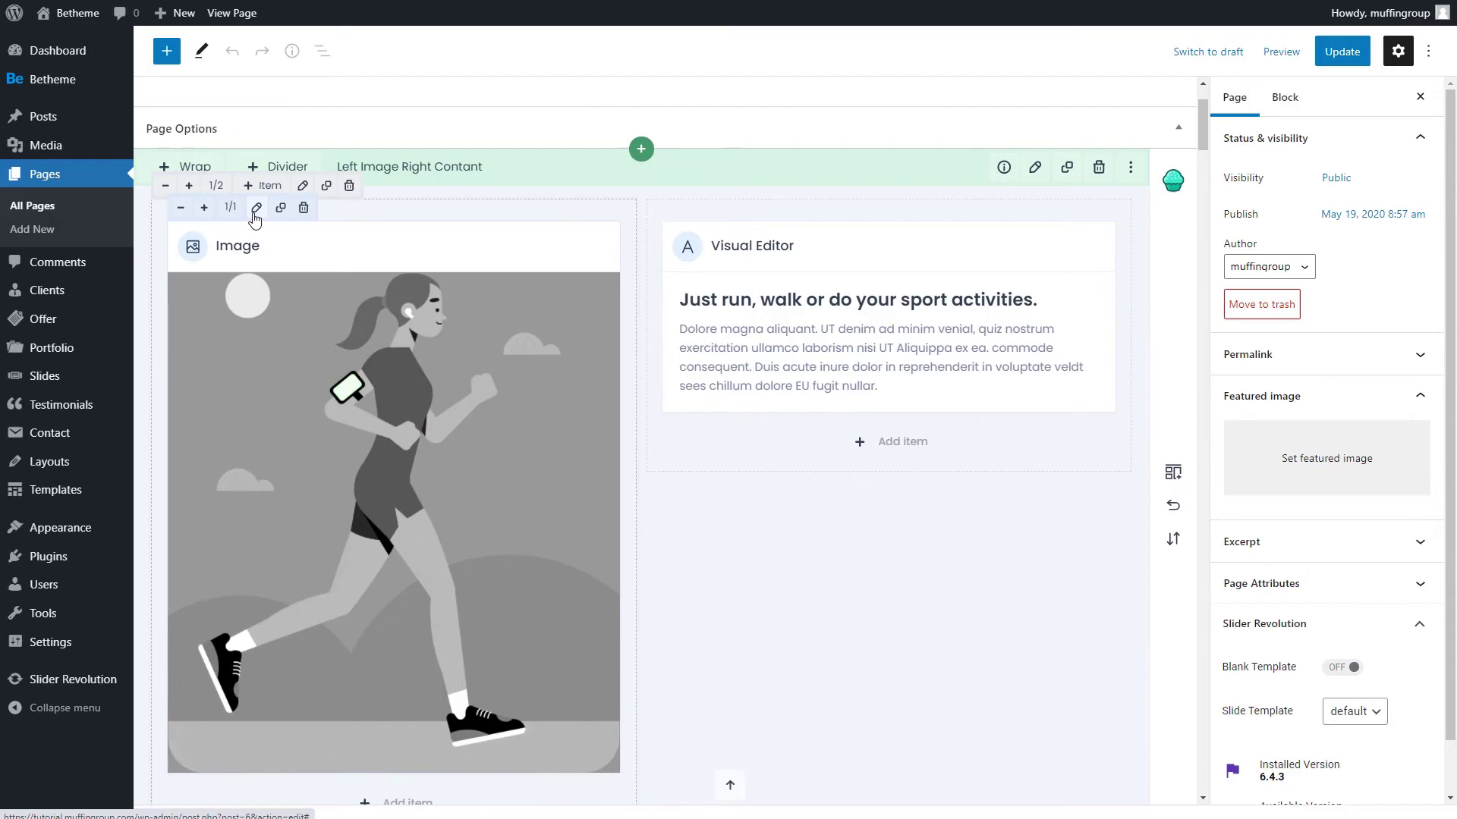
{"action": "left_click", "coordinate": [256, 212]}
{"action": "left_click", "coordinate": [664, 237]}
{"action": "left_click", "coordinate": [839, 335]}
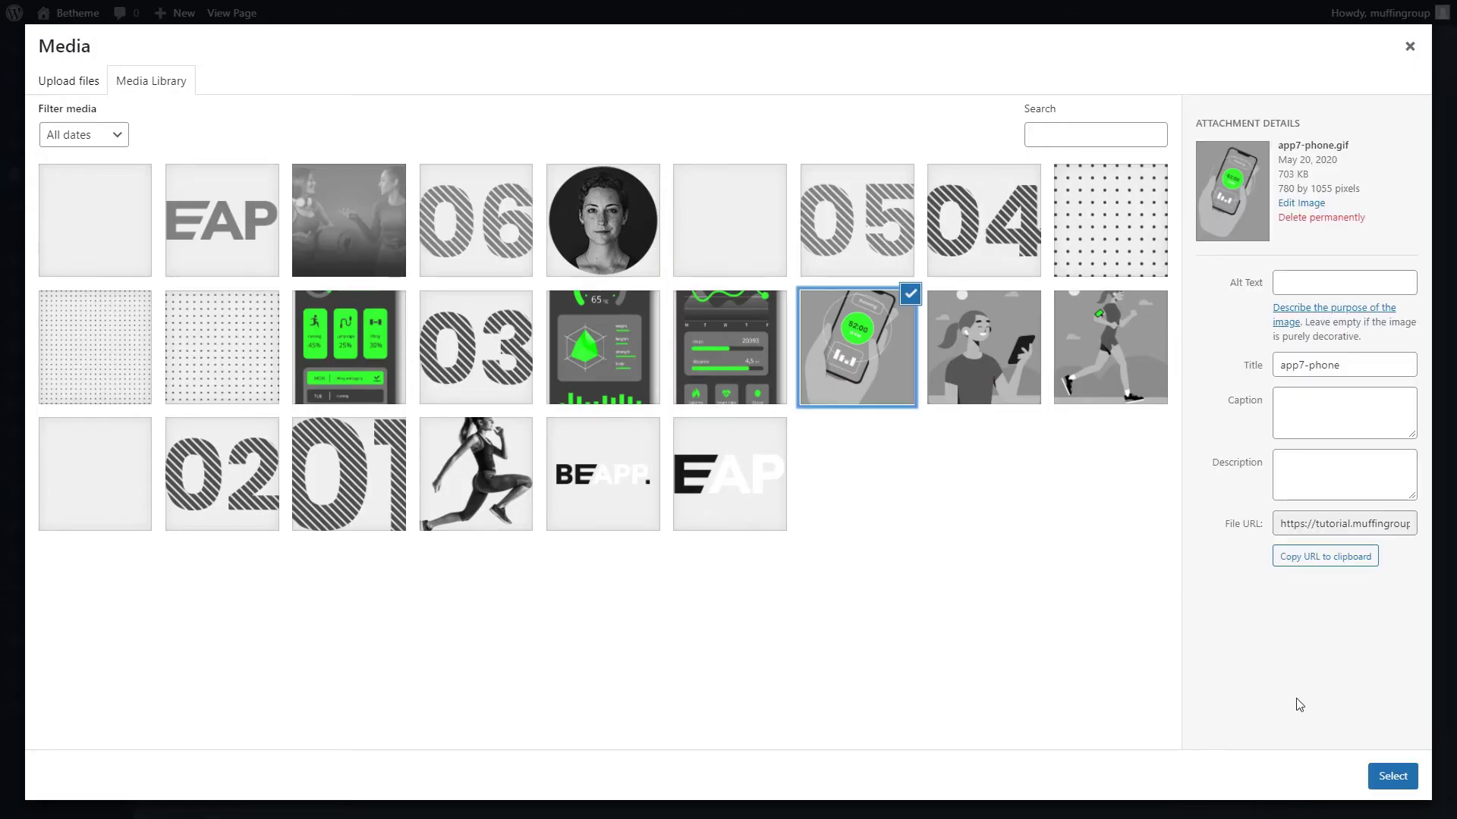
{"action": "left_click", "coordinate": [1391, 776]}
{"action": "left_click", "coordinate": [1158, 658]}
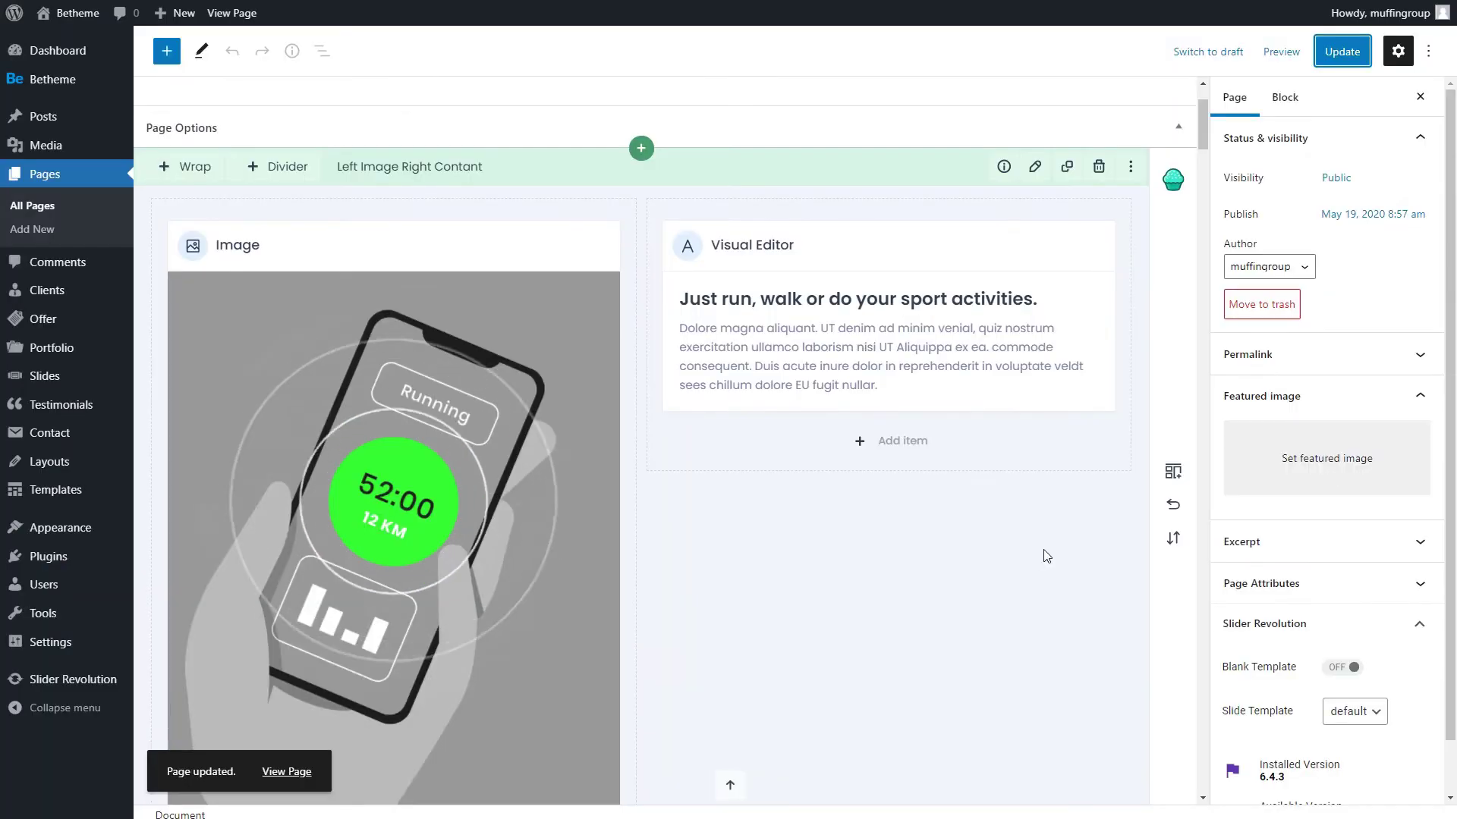
Step: Restore and confirm the most recent 5:11 am revision from the Revisions history
{"action": "left_click", "coordinate": [1172, 537]}
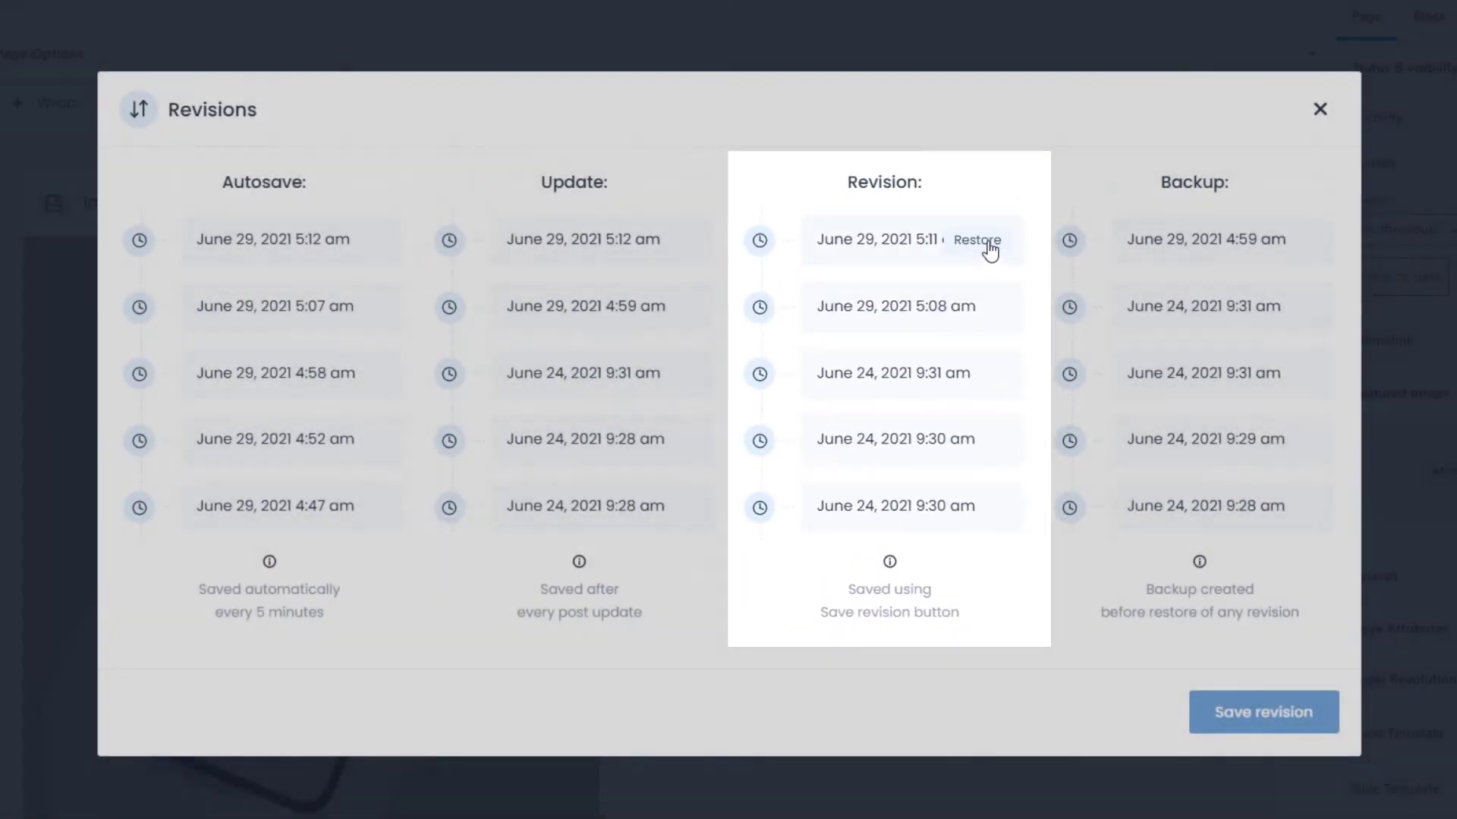
{"action": "left_click", "coordinate": [986, 243]}
{"action": "left_click", "coordinate": [751, 570]}
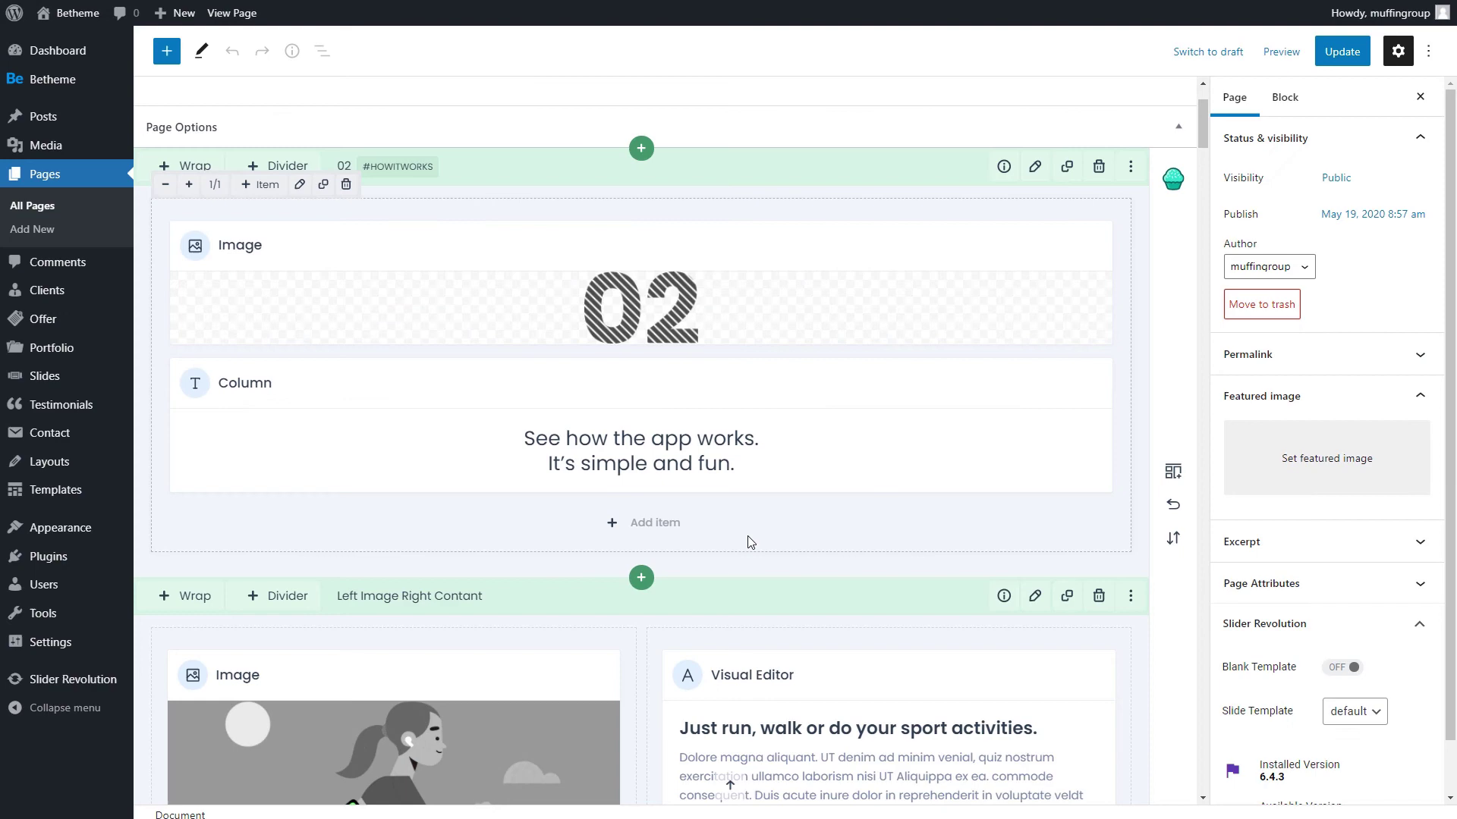
{"action": "scroll", "coordinate": [748, 541], "scroll_direction": "down", "scroll_amount": 3}
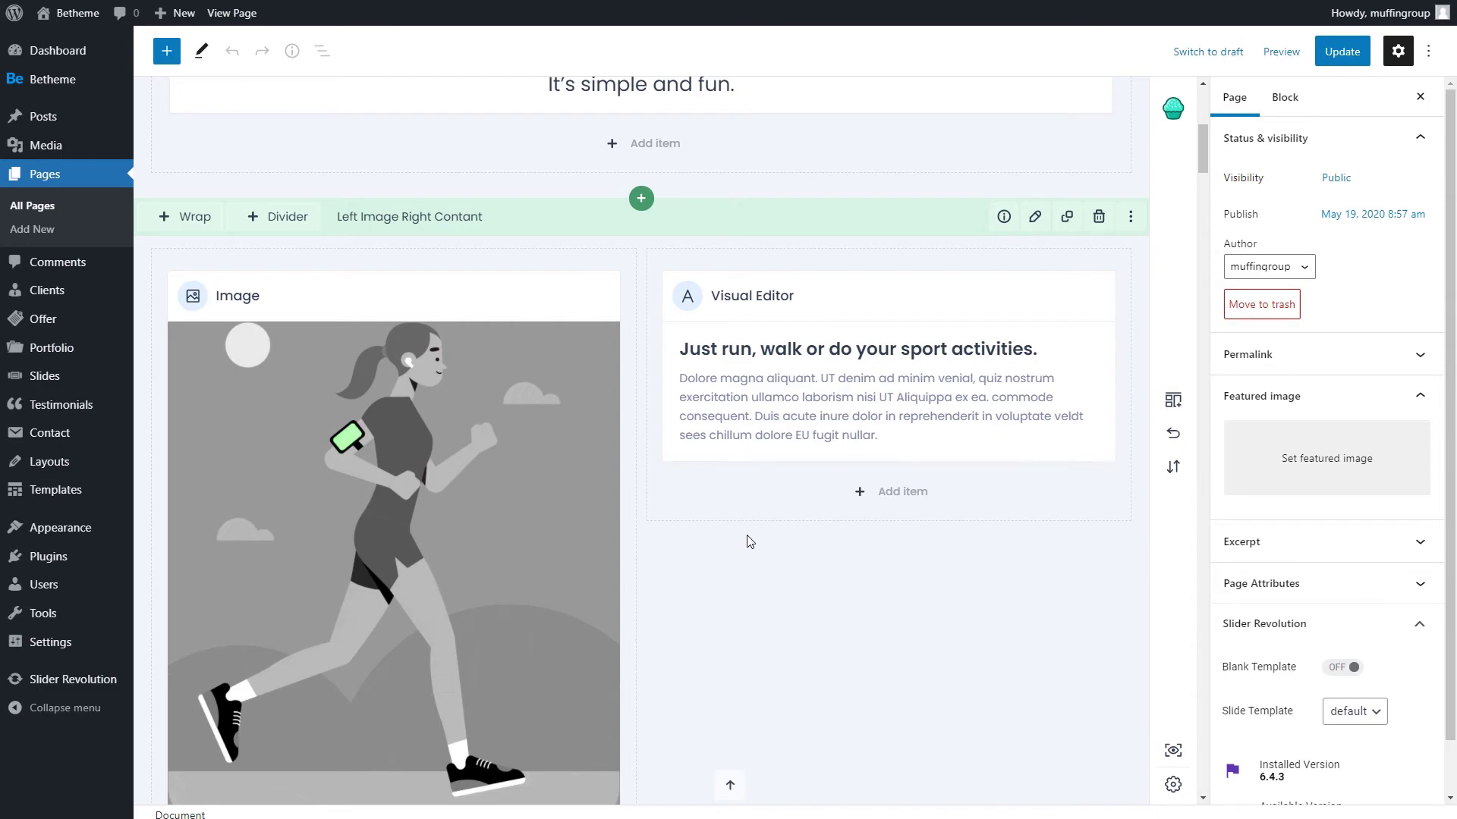
Step: Update the Home page with the restored layout and runner image
{"action": "left_click", "coordinate": [1173, 467]}
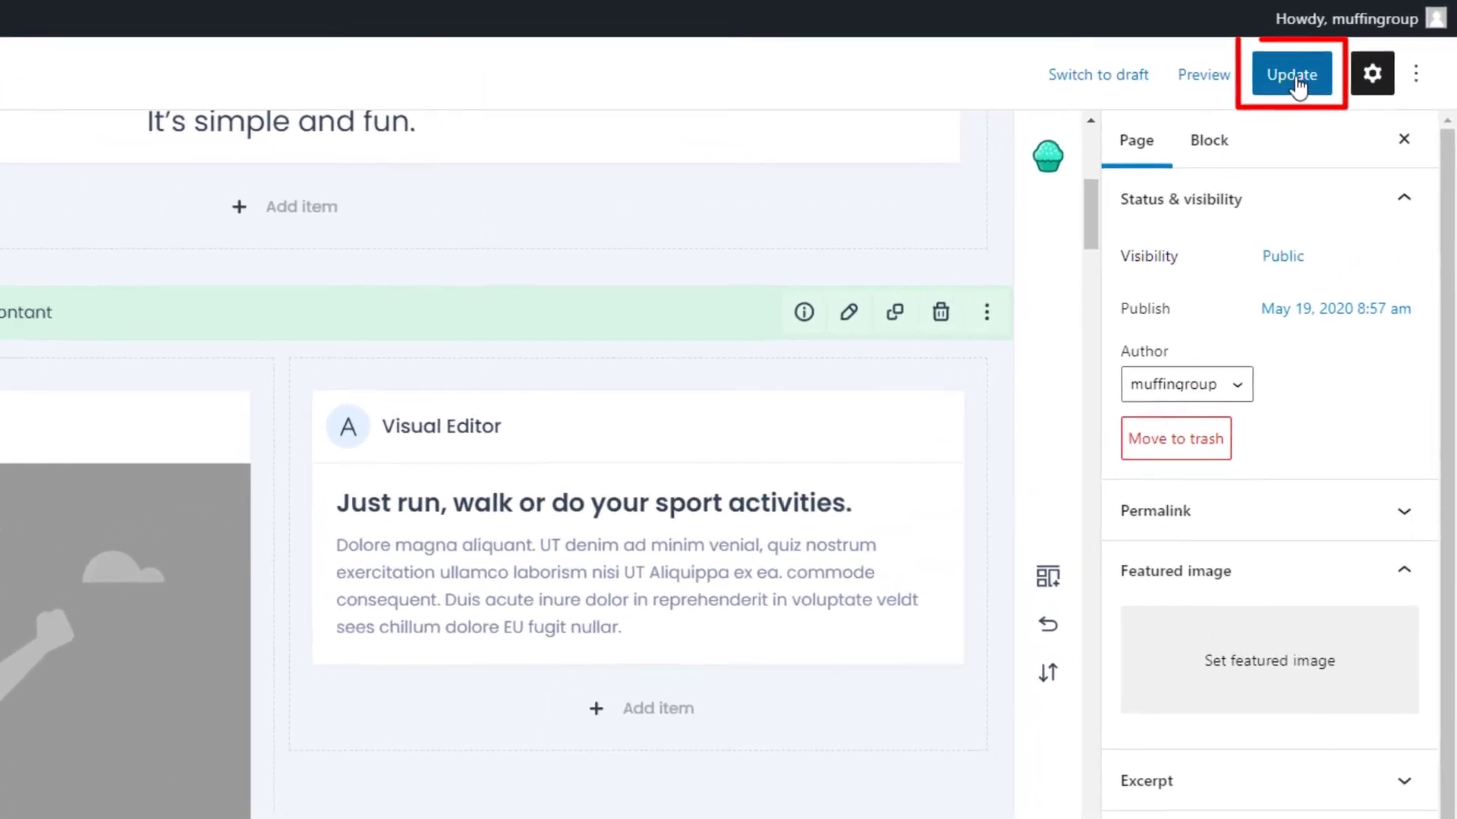
{"action": "left_click", "coordinate": [1329, 58]}
{"action": "left_click", "coordinate": [1102, 235]}
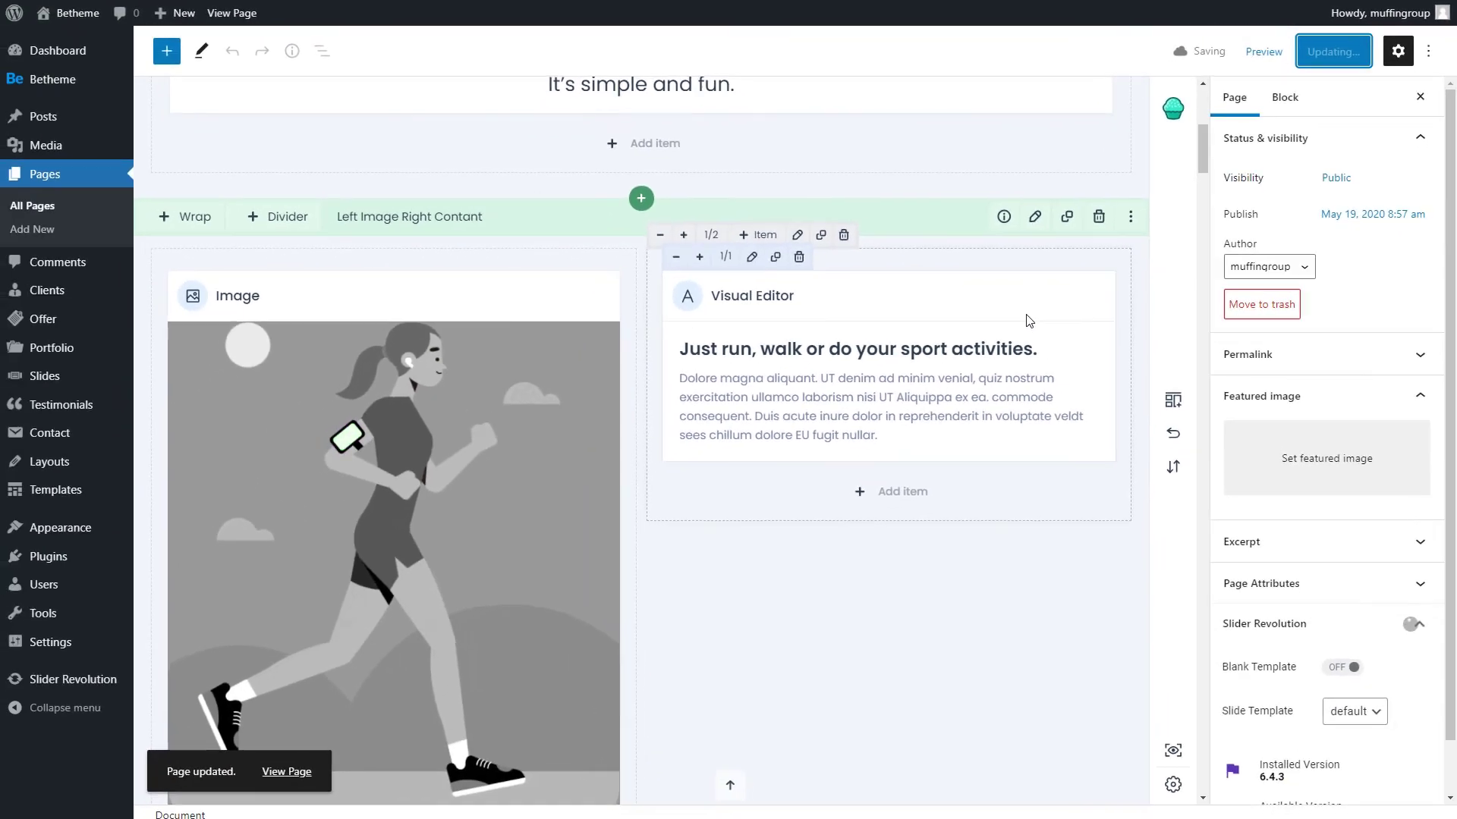
{"action": "scroll", "coordinate": [1028, 321], "scroll_direction": "down", "scroll_amount": 5}
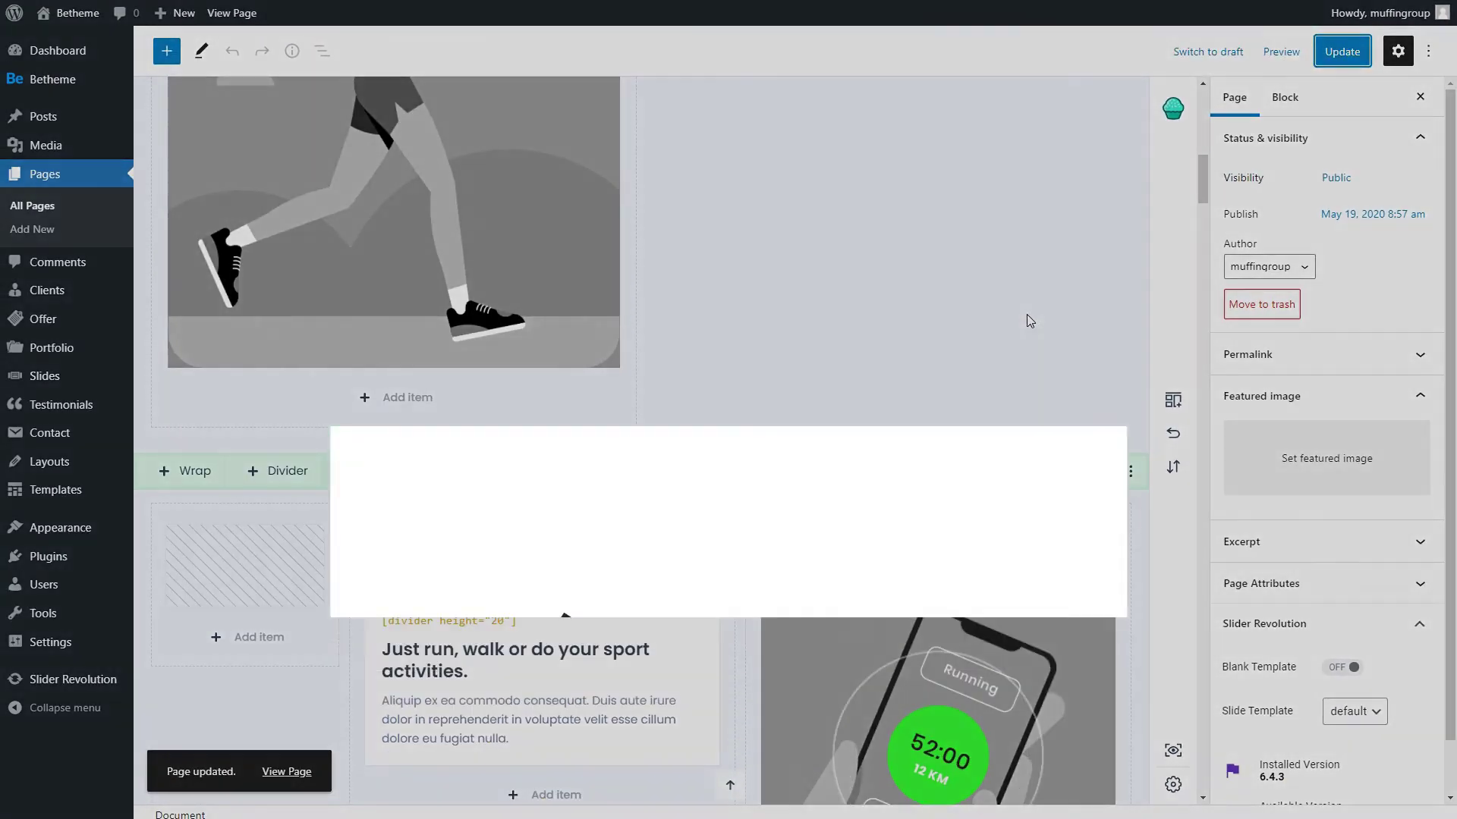
{"action": "scroll", "coordinate": [1028, 321], "scroll_direction": "down", "scroll_amount": 3}
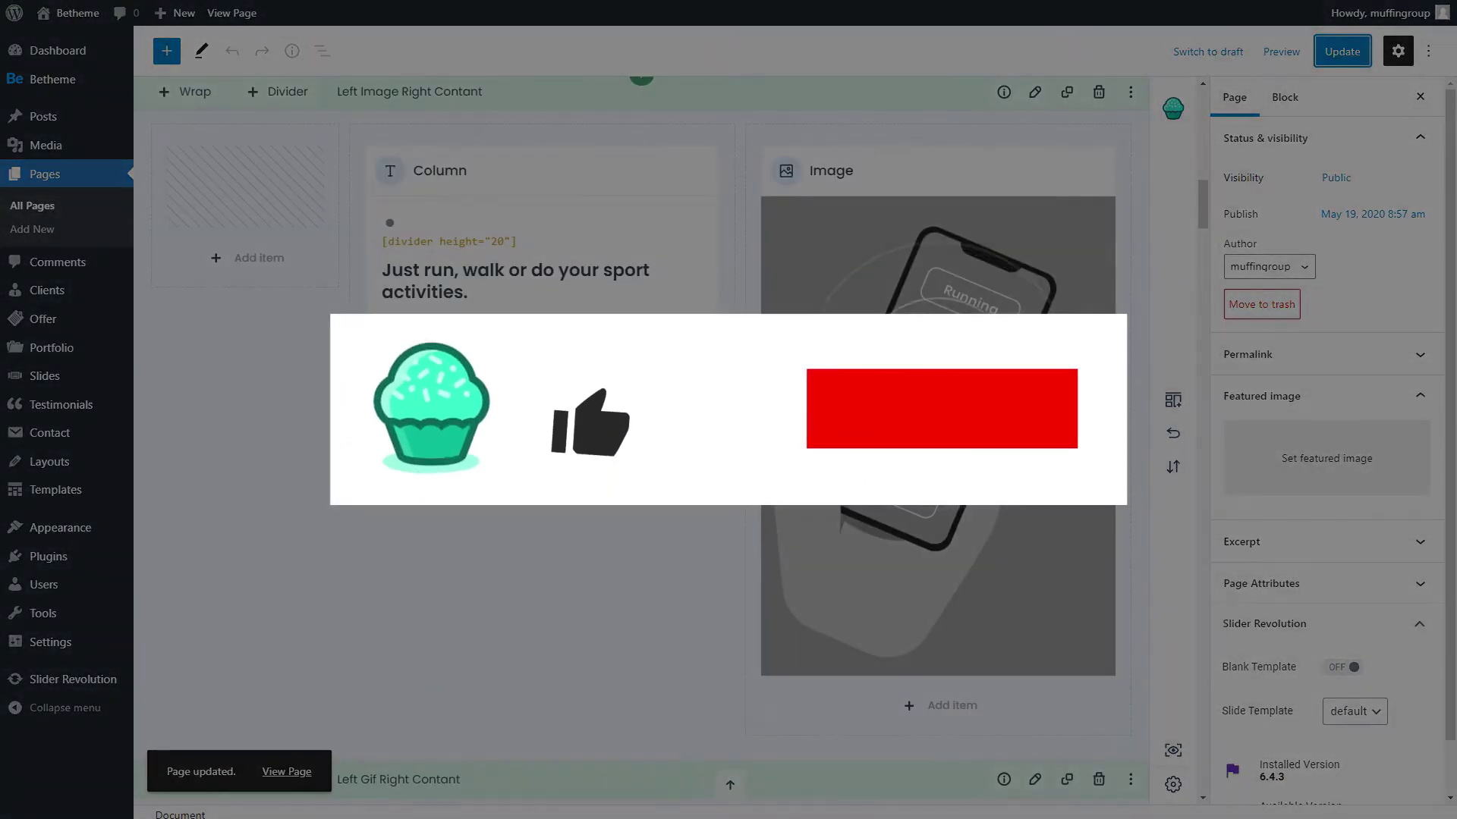
{"action": "scroll", "coordinate": [1028, 321], "scroll_direction": "down", "scroll_amount": 3}
{"action": "scroll", "coordinate": [1028, 321], "scroll_direction": "down", "scroll_amount": 3}
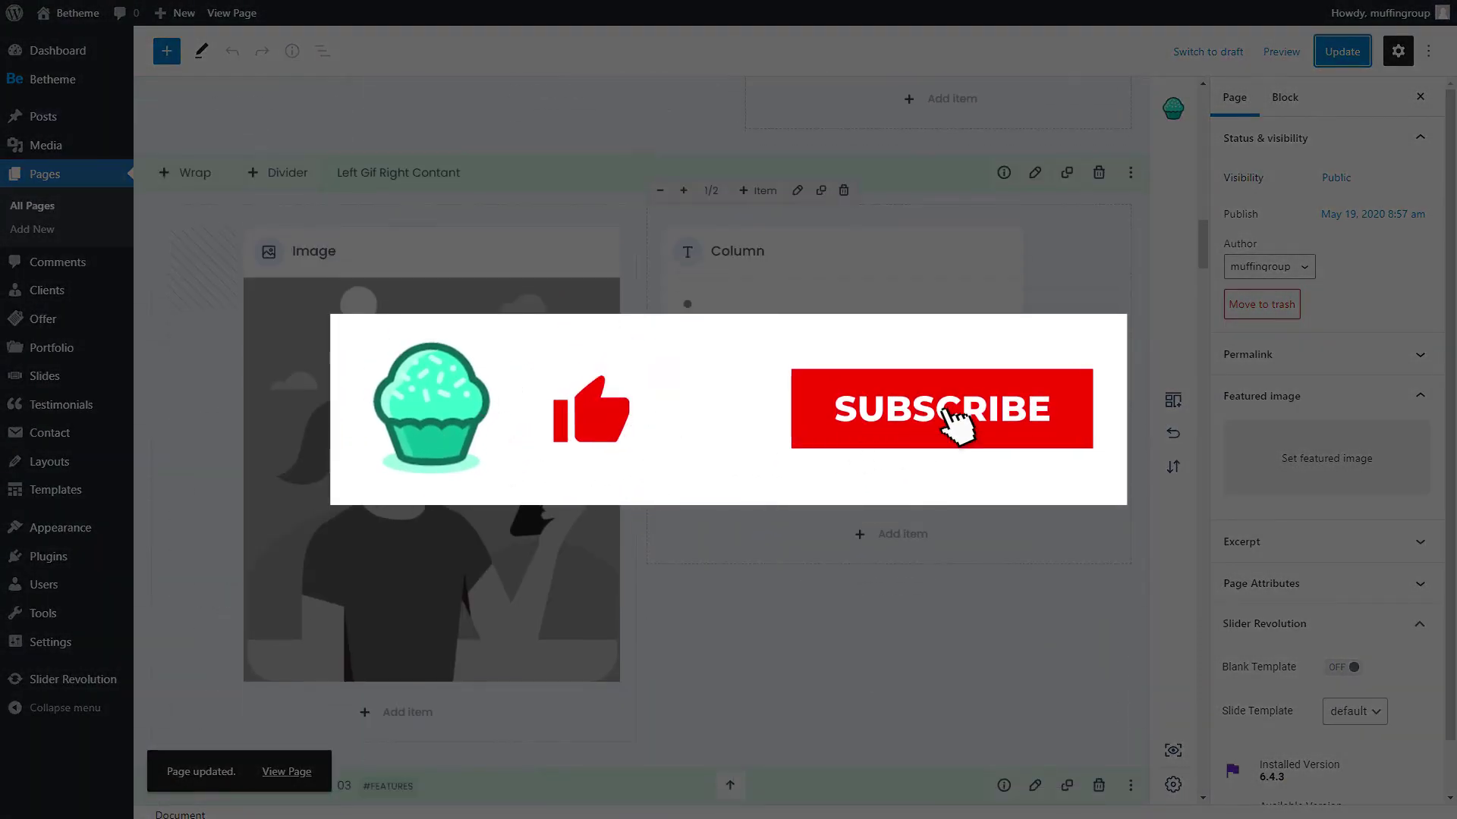
{"action": "scroll", "coordinate": [1028, 322], "scroll_direction": "down", "scroll_amount": 2}
{"action": "scroll", "coordinate": [1027, 321], "scroll_direction": "down", "scroll_amount": 3}
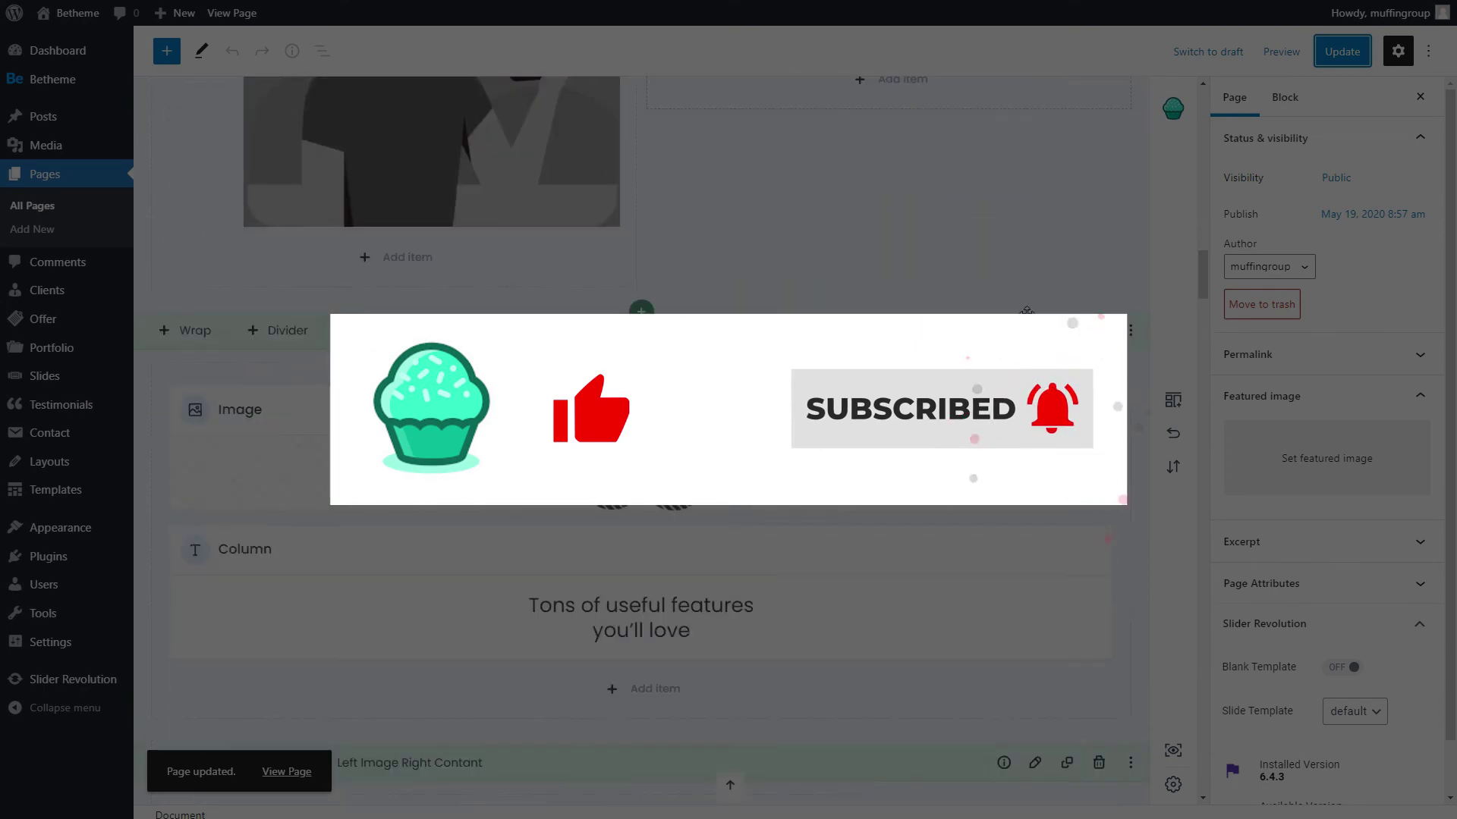
{"action": "scroll", "coordinate": [1028, 321], "scroll_direction": "down", "scroll_amount": 3}
{"action": "scroll", "coordinate": [1028, 321], "scroll_direction": "down", "scroll_amount": 3}
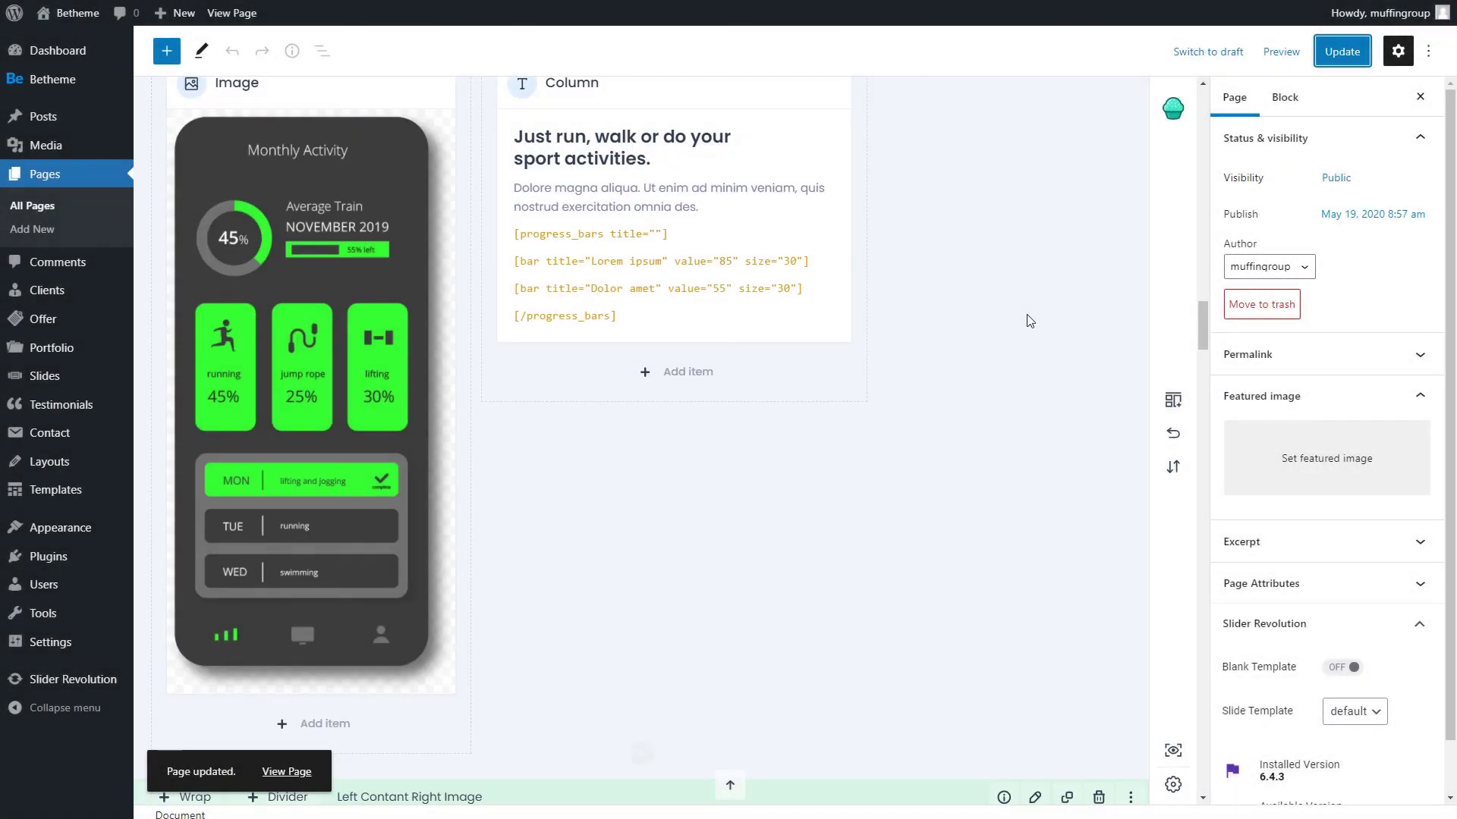
{"action": "scroll", "coordinate": [1028, 321], "scroll_direction": "down", "scroll_amount": 3}
{"action": "scroll", "coordinate": [1028, 321], "scroll_direction": "down", "scroll_amount": 3}
{"action": "scroll", "coordinate": [1028, 322], "scroll_direction": "down", "scroll_amount": 2}
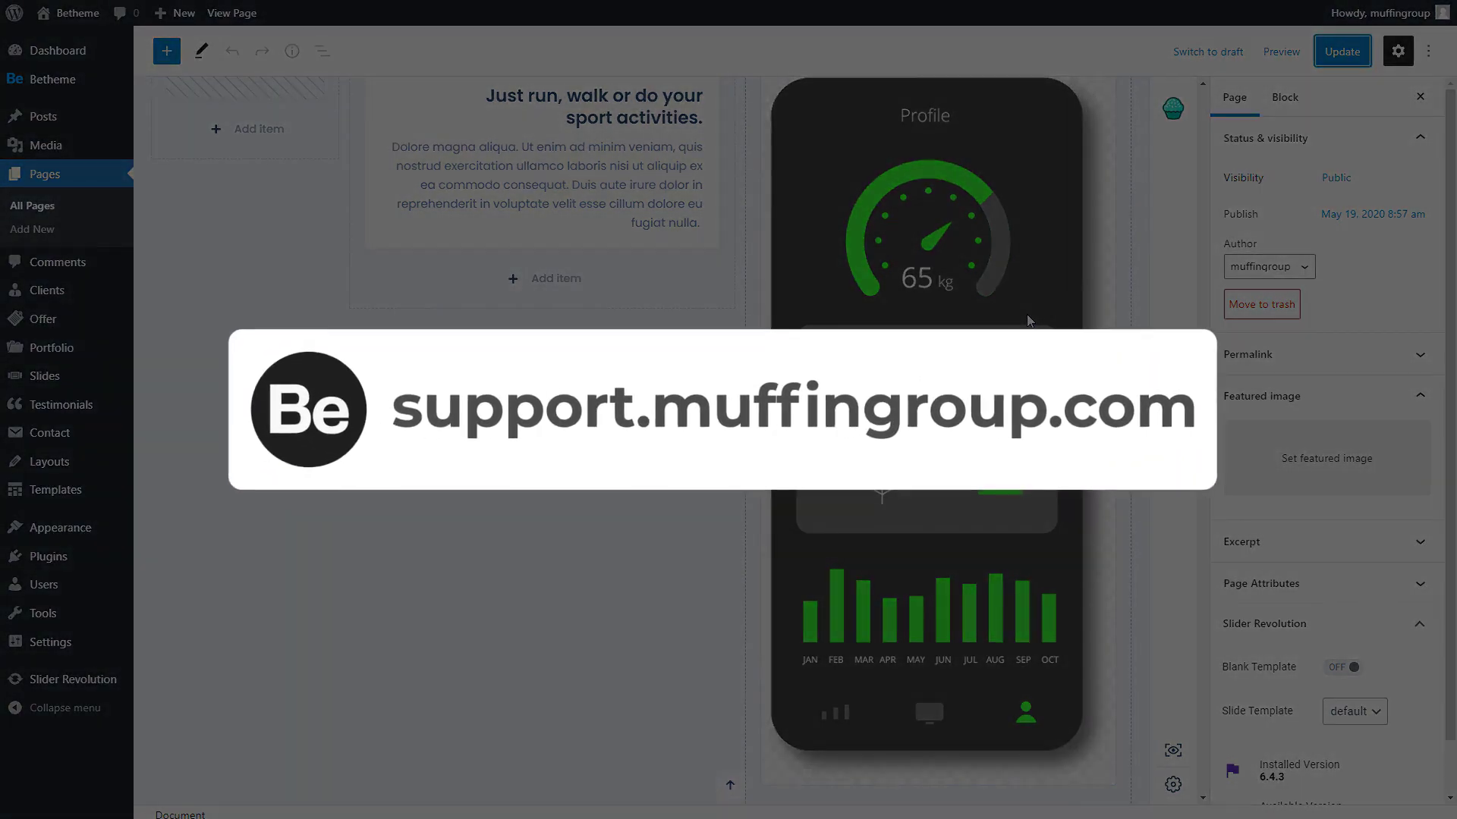
{"action": "scroll", "coordinate": [1027, 320], "scroll_direction": "down", "scroll_amount": 2}
{"action": "scroll", "coordinate": [1028, 319], "scroll_direction": "down", "scroll_amount": 2}
{"action": "scroll", "coordinate": [1027, 320], "scroll_direction": "down", "scroll_amount": 2}
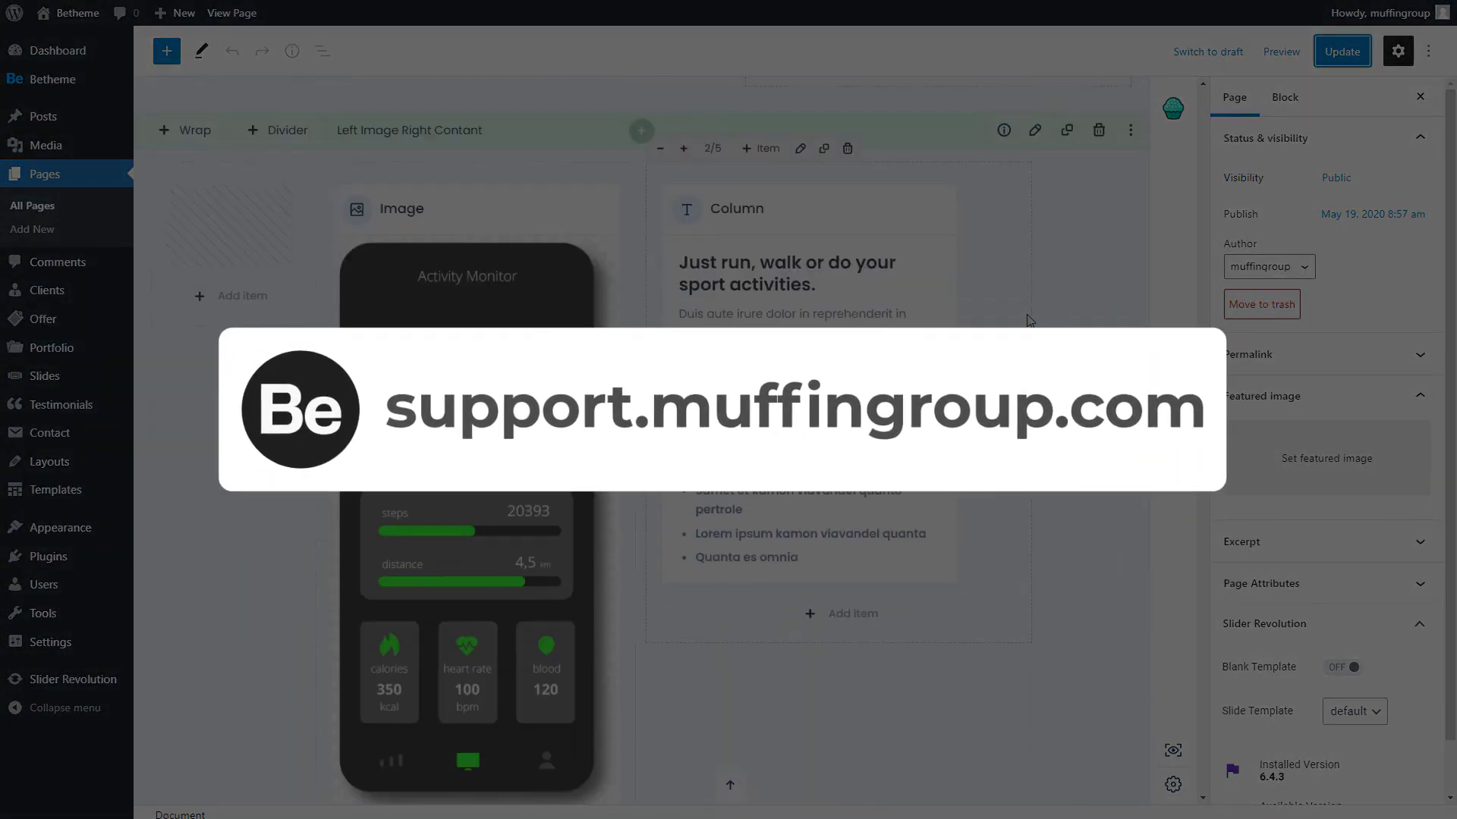